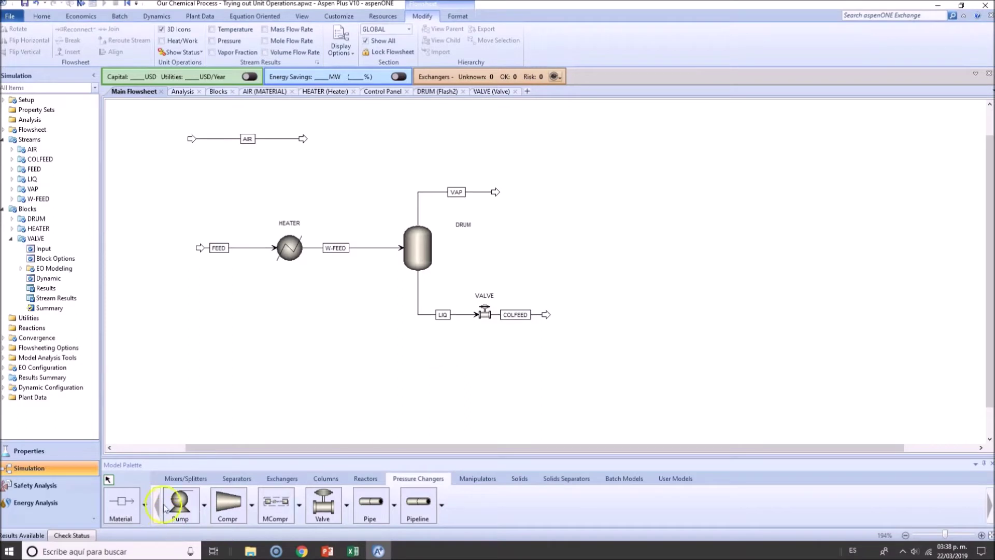
Place a RadFrac column on the flowsheet beside the COLFEED stream and name it DISTIL1.
left_click(324, 479)
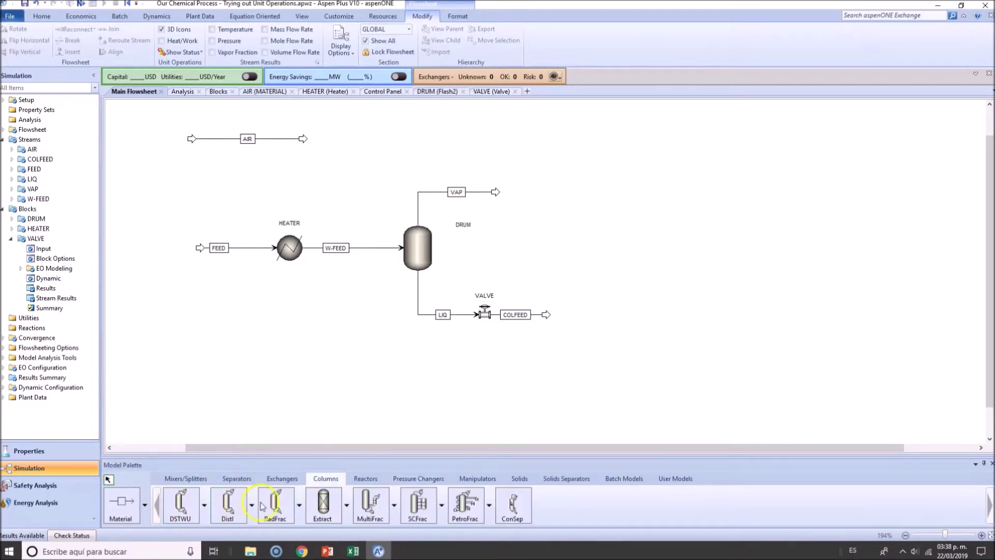
left_click(275, 504)
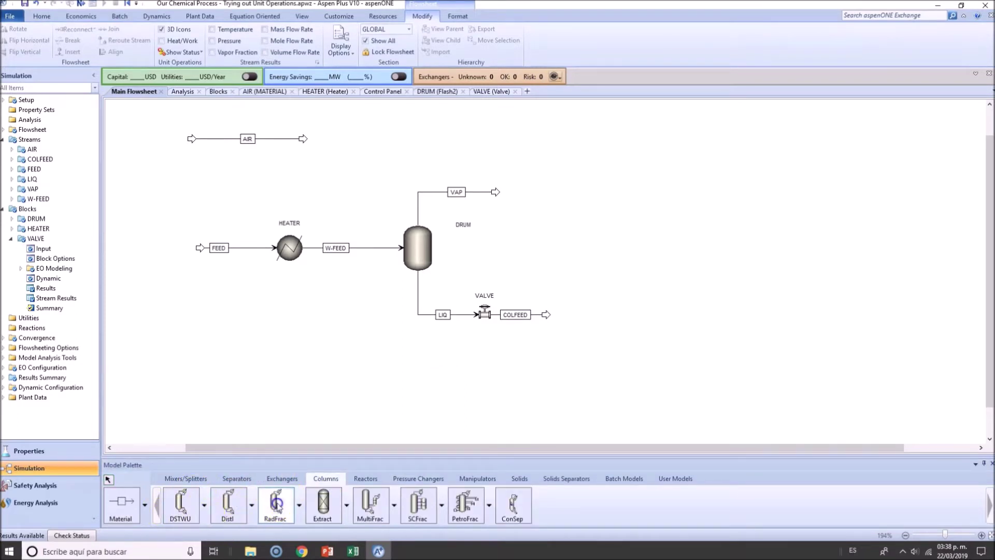
left_click(580, 314)
right_click(663, 351)
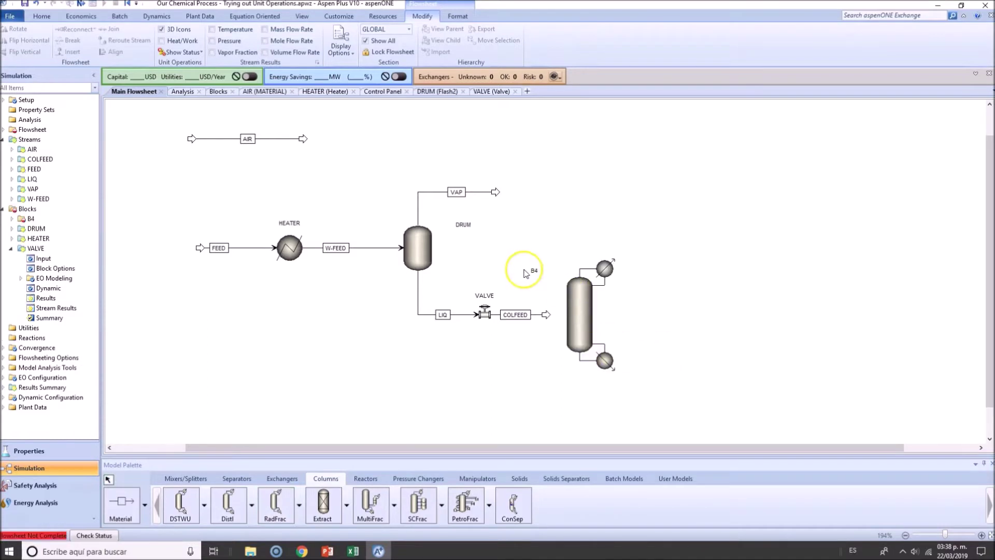
left_click(535, 271)
left_click(535, 270)
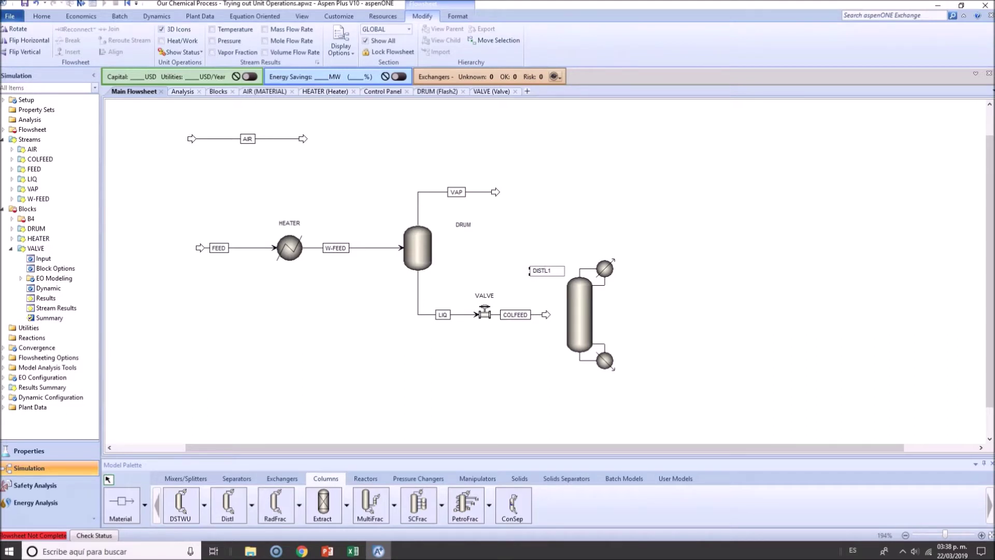
left_click(691, 297)
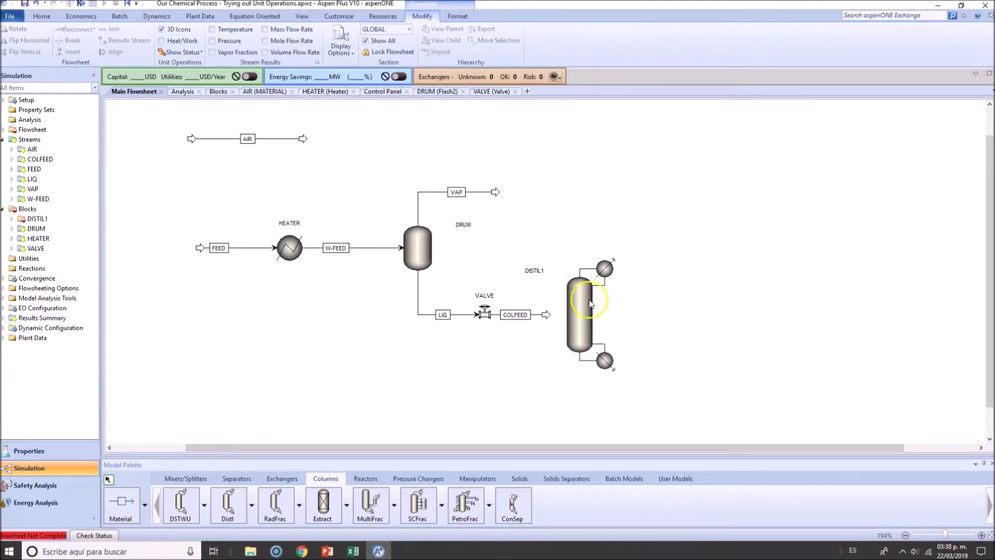
Connect COLFEED to the DISTIL1 column inlet and draw a vapor distillate stream from the condenser named DISTIL.
double_click(547, 315)
left_click(121, 502)
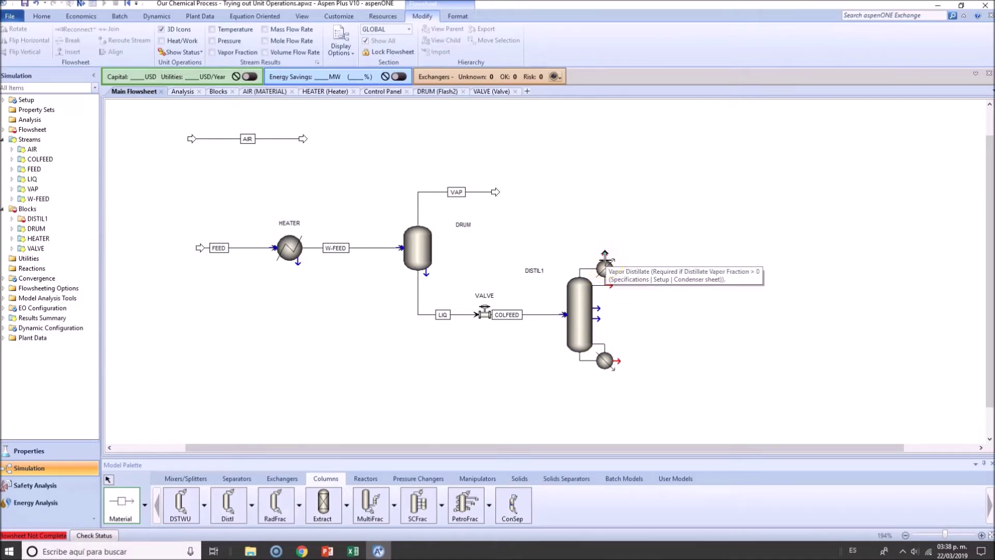
left_click(604, 257)
left_click(702, 242)
double_click(654, 242)
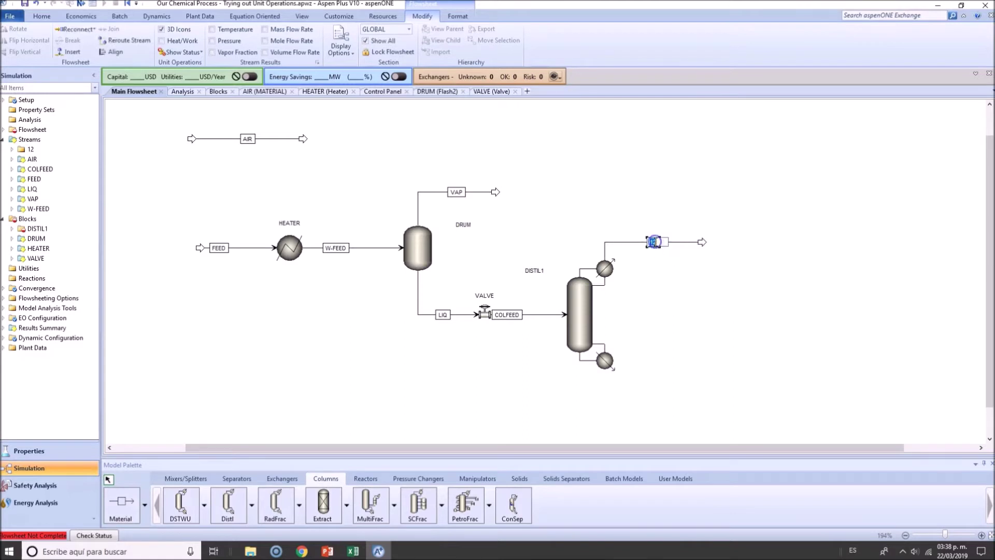
type("DISTIL")
key("Return")
Draw a material stream from the DISTIL1 reboiler's bottoms outlet and name it BOTTOMS1.
left_click(120, 502)
left_click(621, 360)
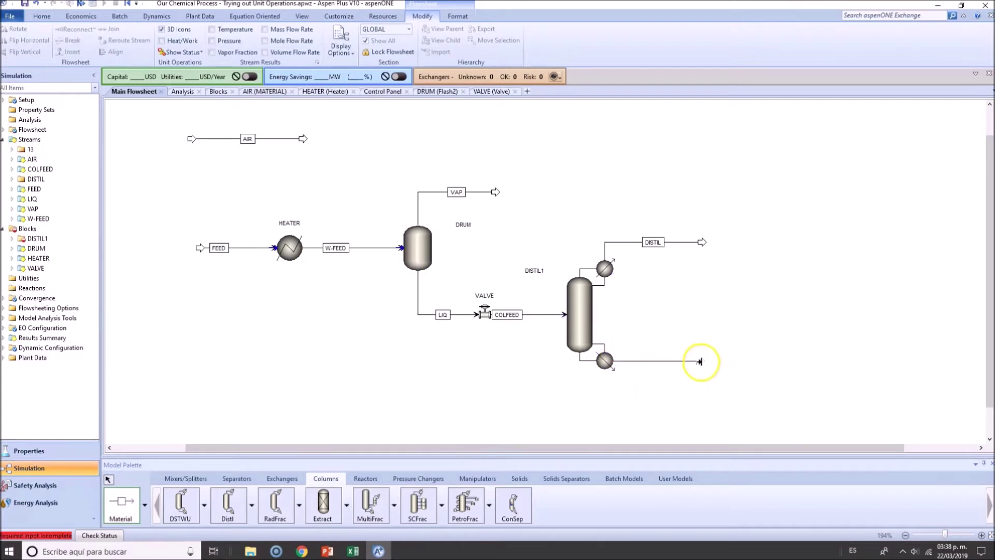
left_click(713, 359)
left_click(688, 359)
double_click(687, 360)
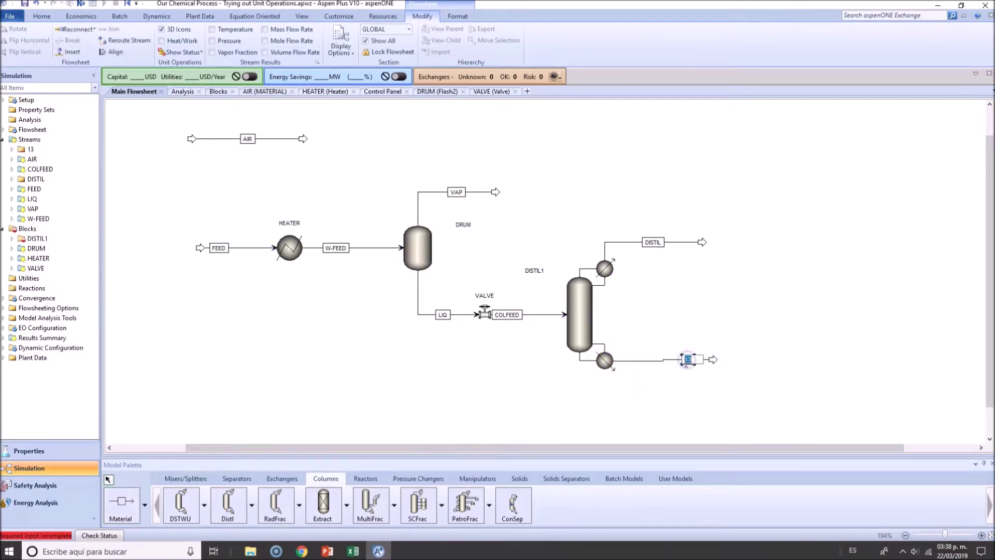
type("BOTTOMS1")
key("Return")
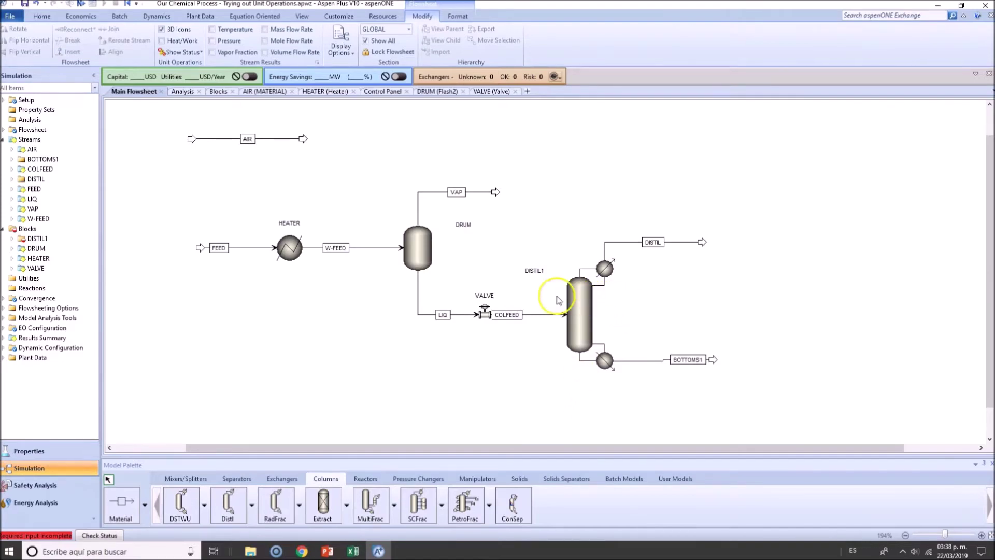
Open the DISTIL1 column setup, keep the Equilibrium calculation type, and set the number of stages to 15.
key("alt+Tab")
key("alt+Tab")
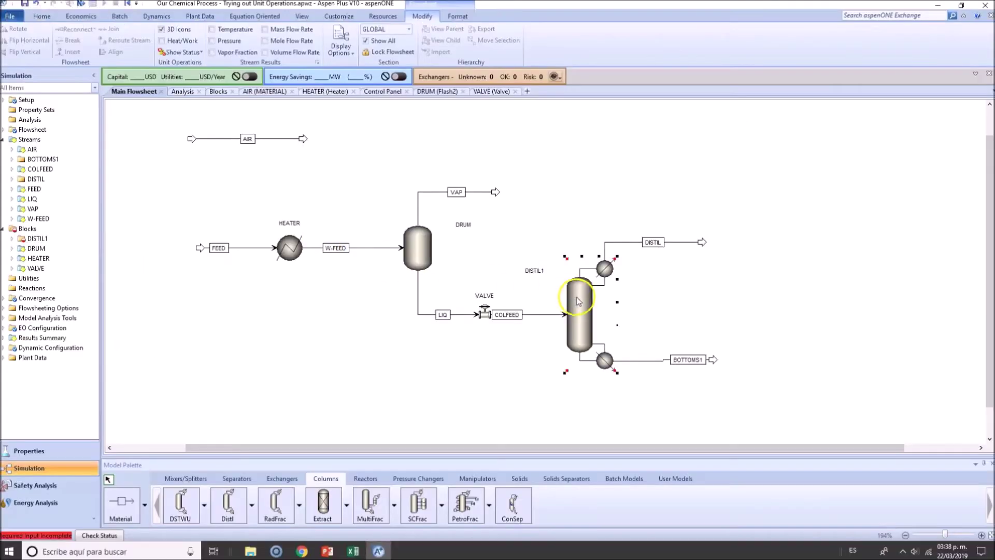
double_click(576, 298)
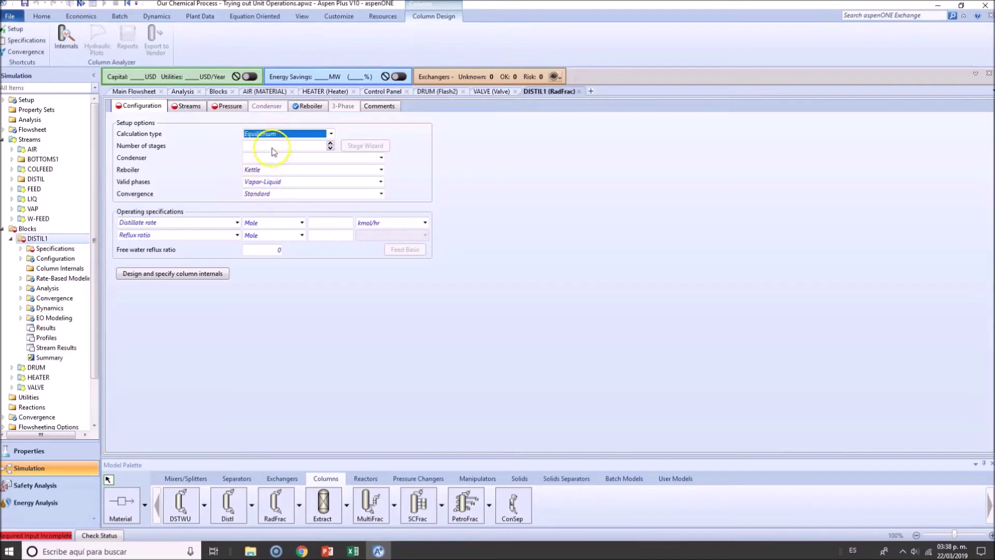
left_click(328, 133)
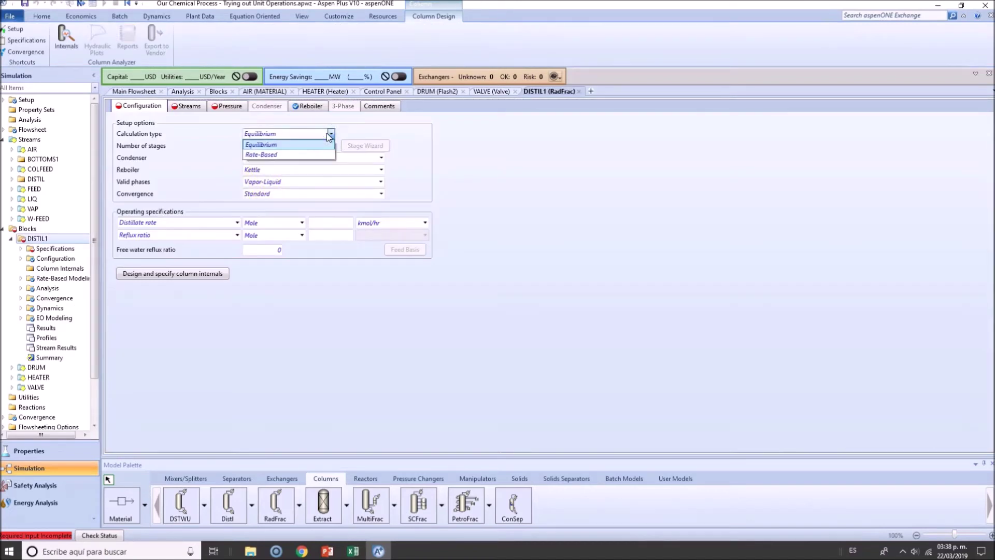
left_click(290, 144)
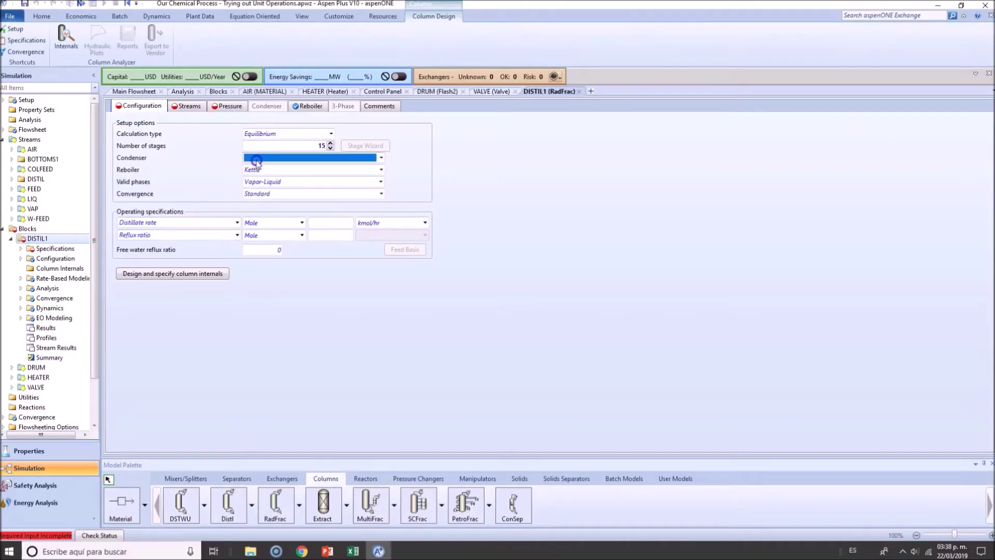
key("alt+Tab")
key("alt+Tab")
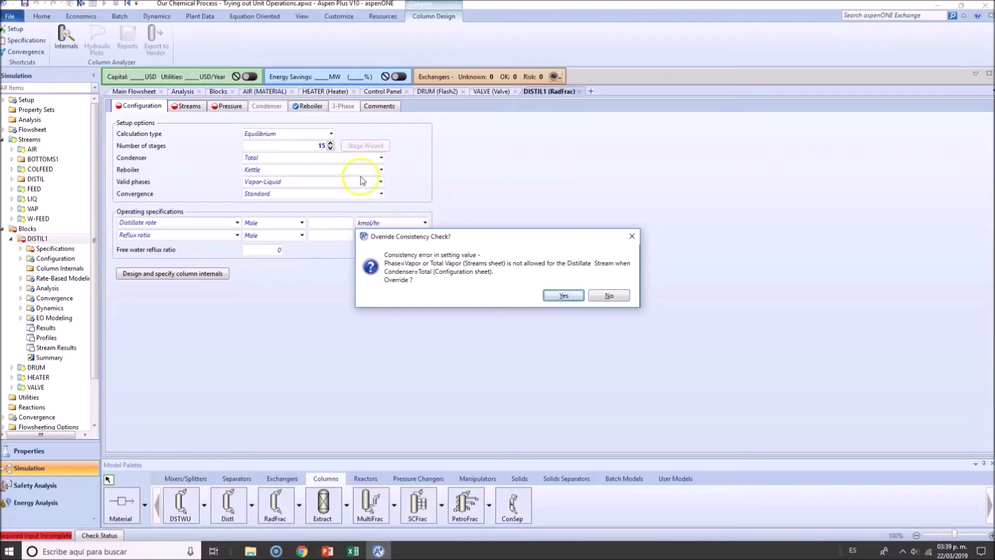
Decline the consistency override for a Total condenser and set the condenser type to Partial-Vapor.
left_click(610, 296)
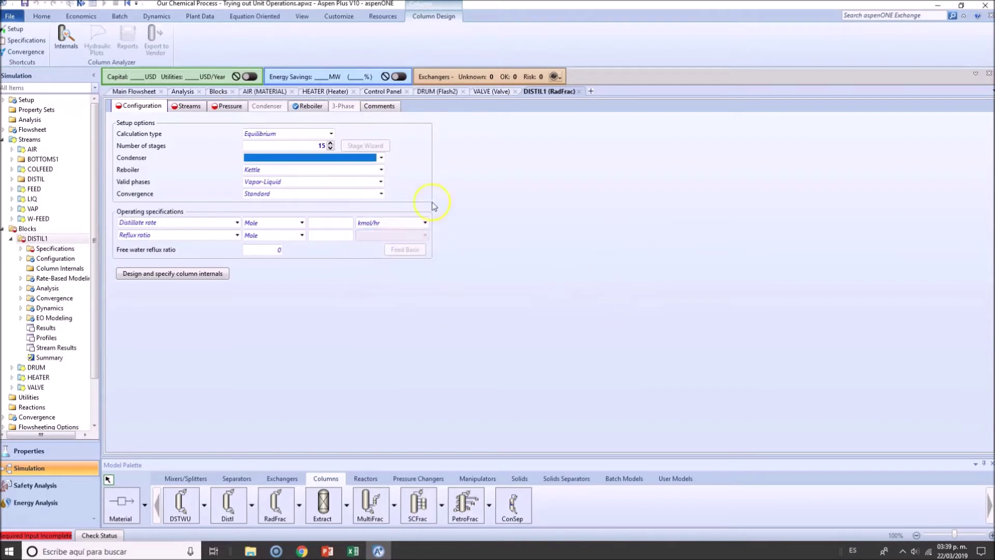
left_click(380, 159)
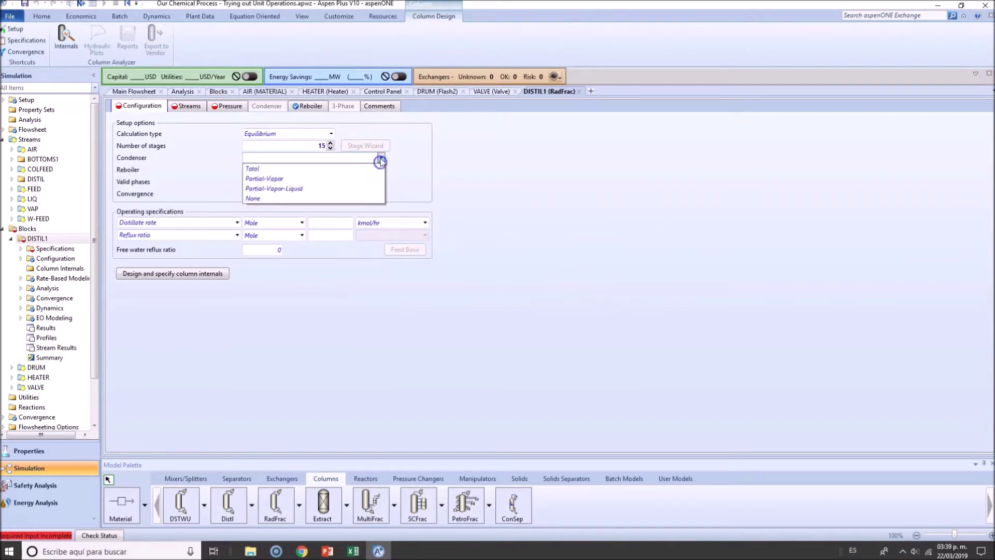
left_click(276, 183)
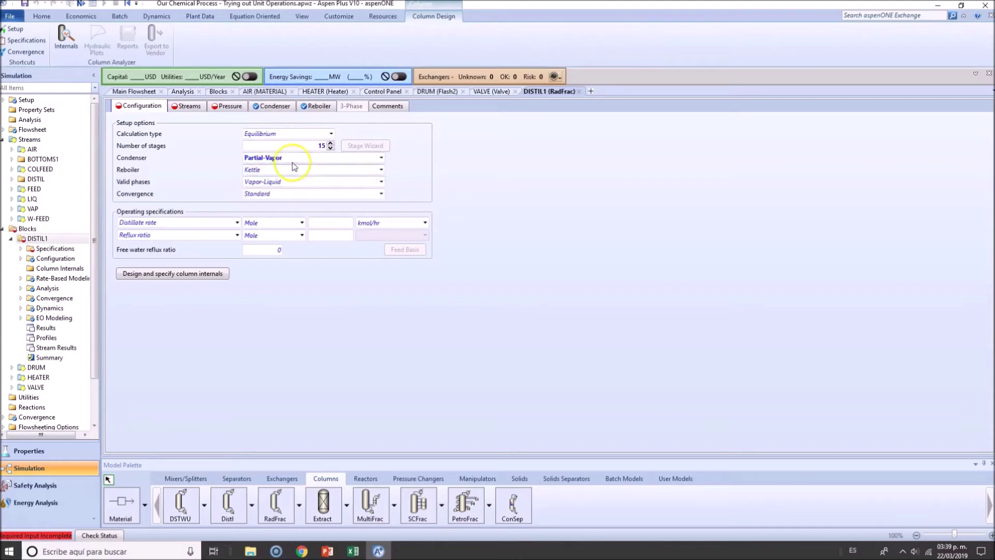
Review the reboiler, valid phases and convergence options, keeping Kettle, Vapor-Liquid and Standard.
left_click(381, 170)
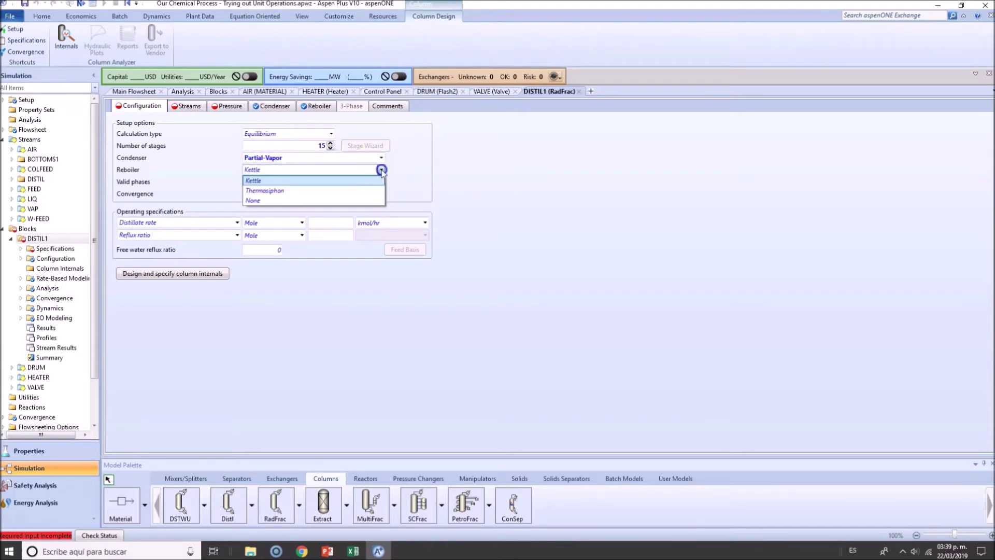
left_click(382, 170)
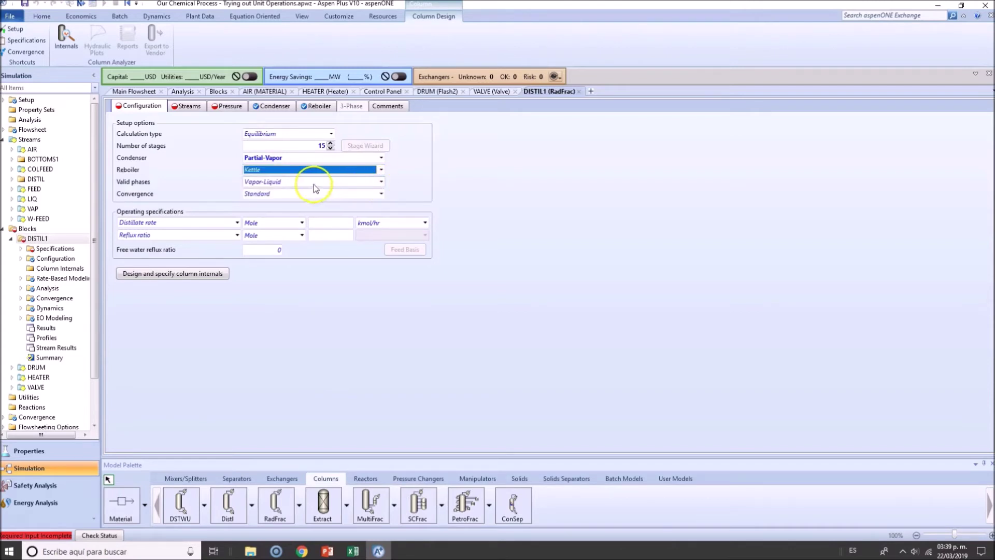
left_click(382, 181)
left_click(382, 181)
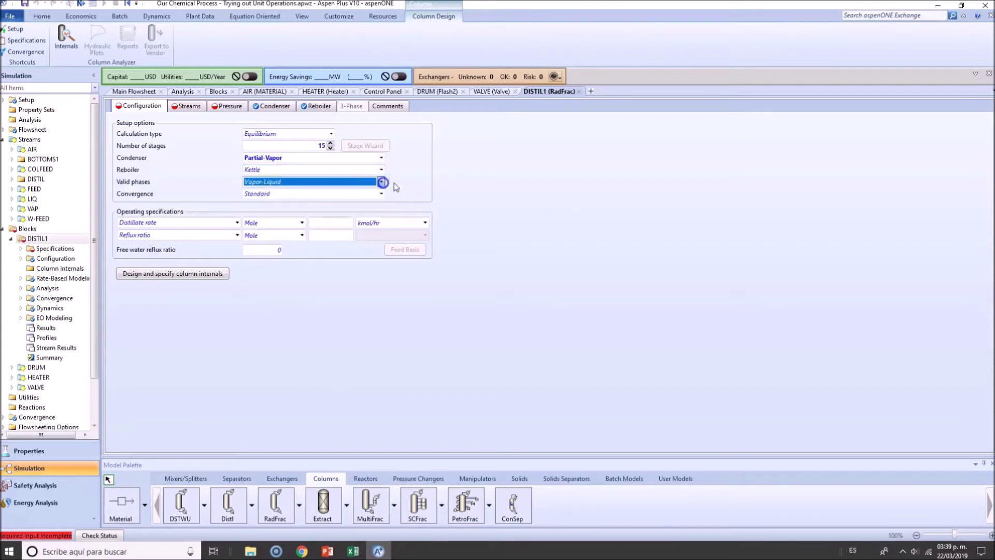
left_click(381, 194)
left_click(381, 194)
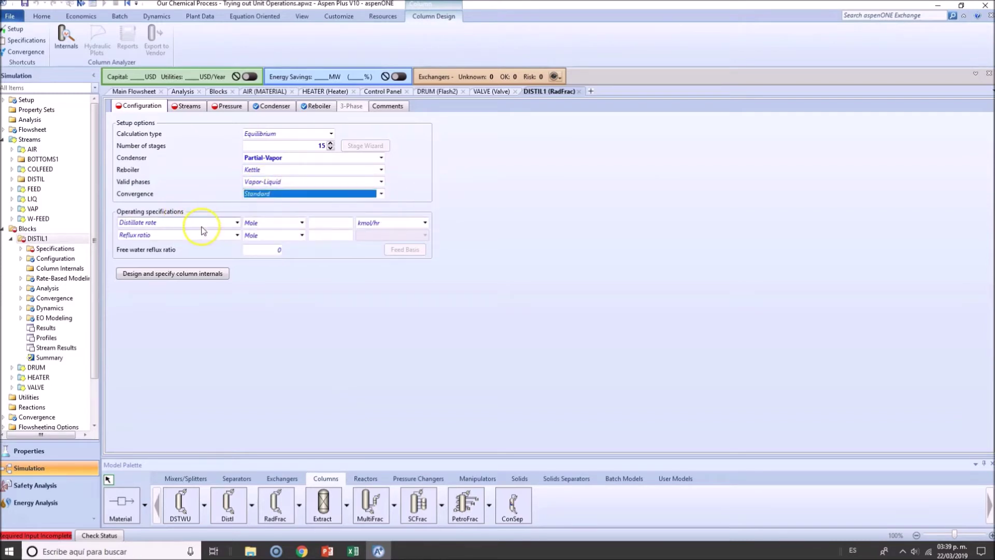
Specify the column operation with a molar reflux ratio of 5 and a molar distillate rate of 20 kmol/hr.
left_click(228, 230)
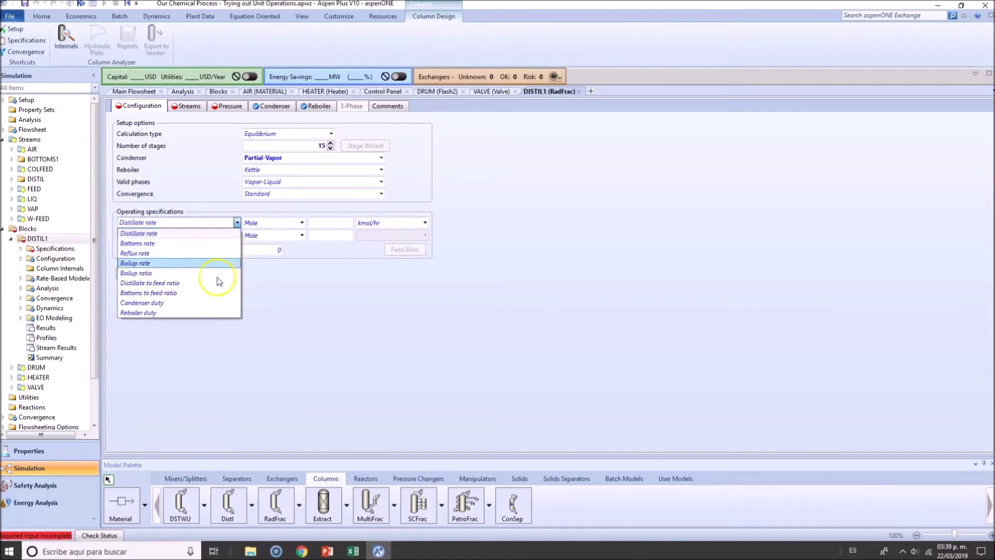
left_click(322, 311)
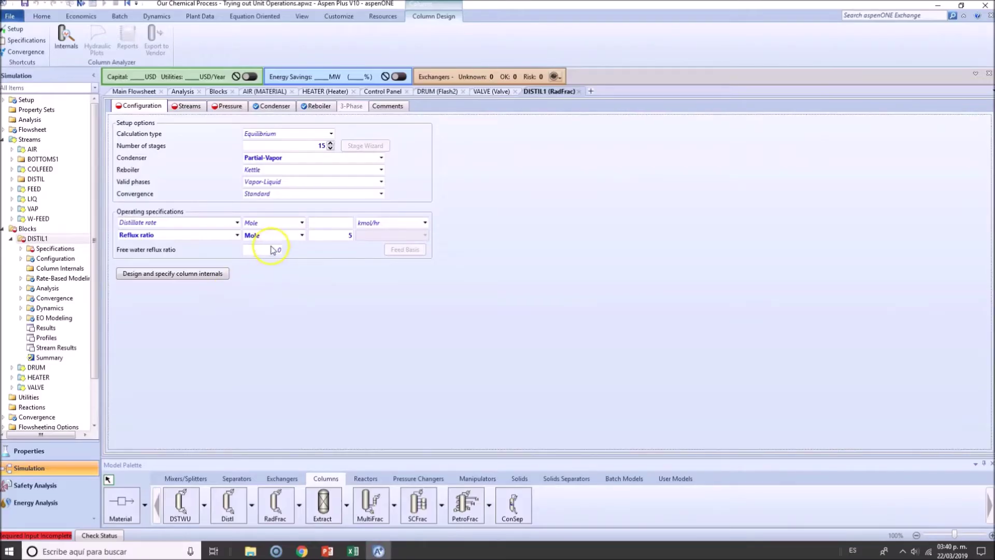
left_click(237, 223)
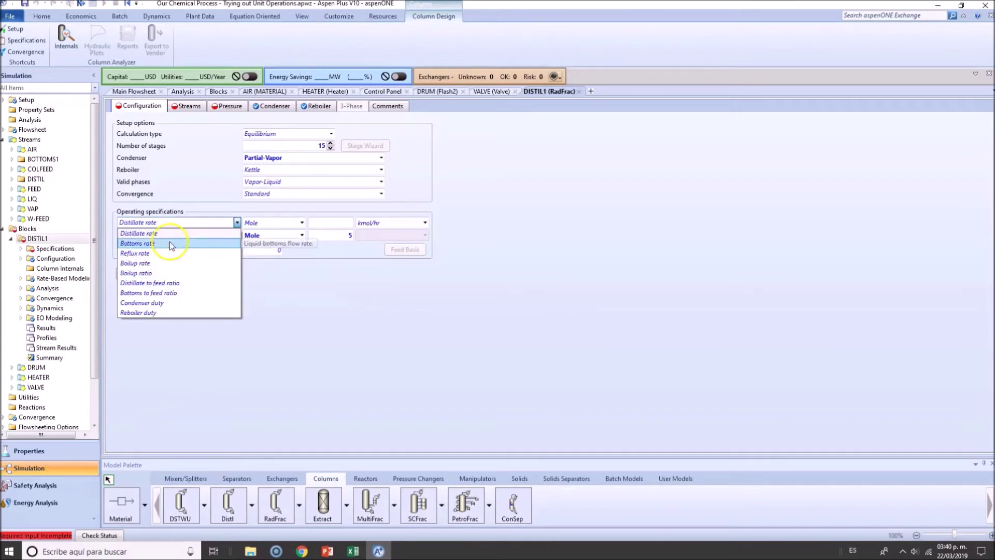
left_click(156, 233)
left_click(330, 223)
type("20")
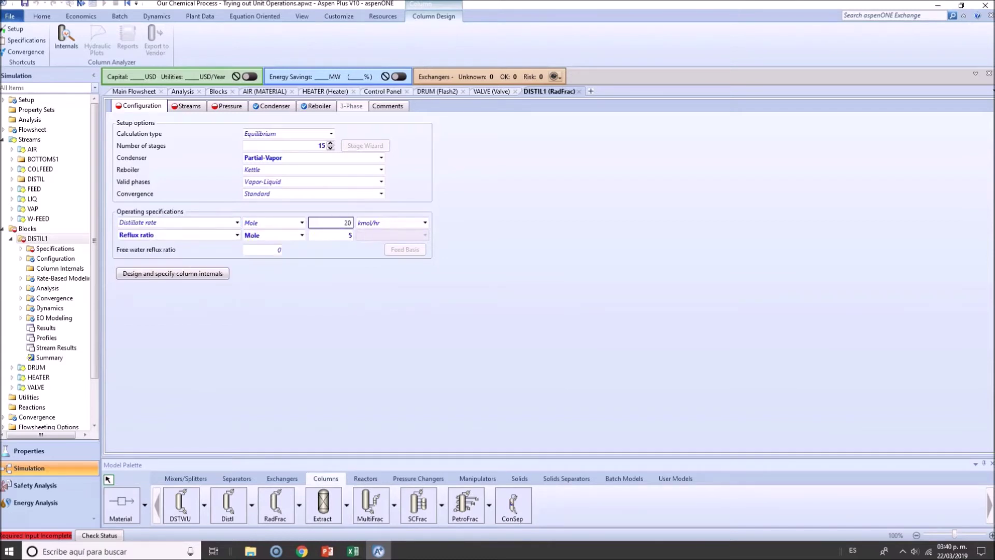
left_click(360, 358)
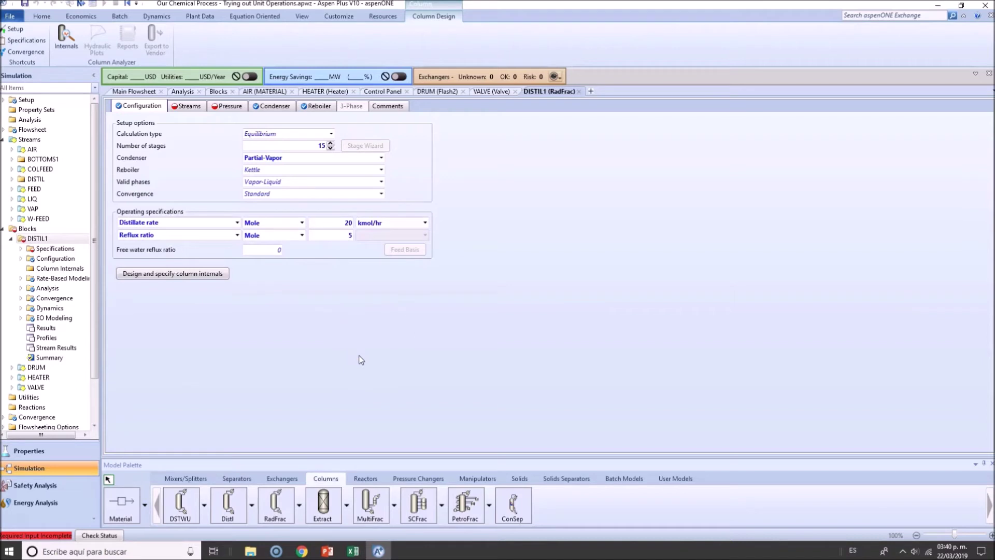
left_click(347, 233)
key("BackSpace")
type(".5")
left_click(392, 267)
left_click(501, 253)
left_click(231, 277)
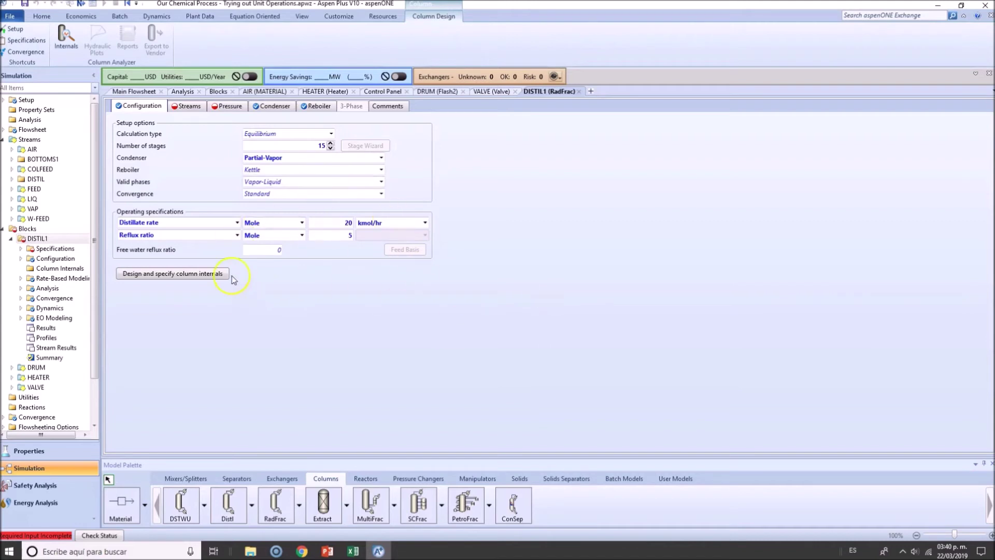
left_click(11, 239)
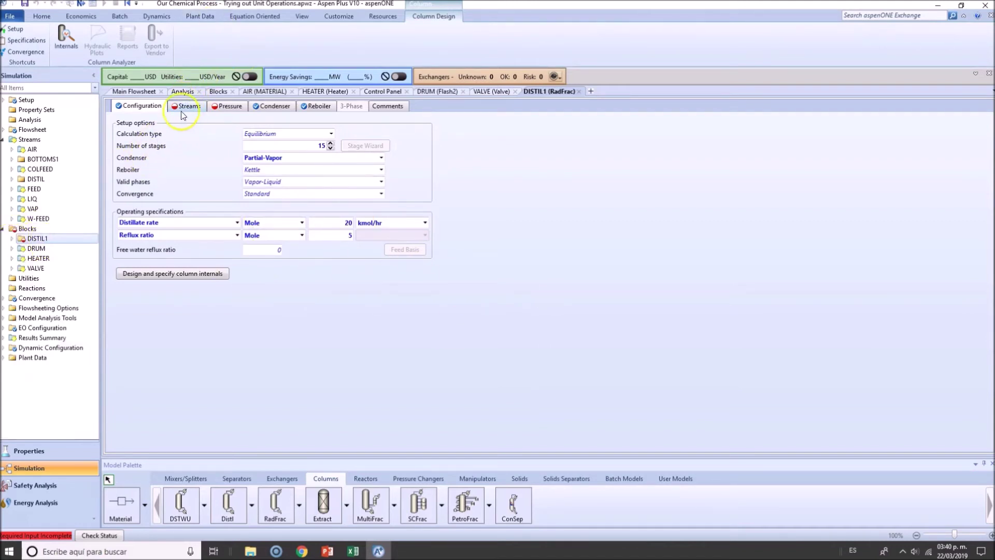
In the column's stream specifications, set COLFEED to enter at stage 8 with the Above-Stage convention.
left_click(148, 107)
left_click(194, 106)
left_click(227, 107)
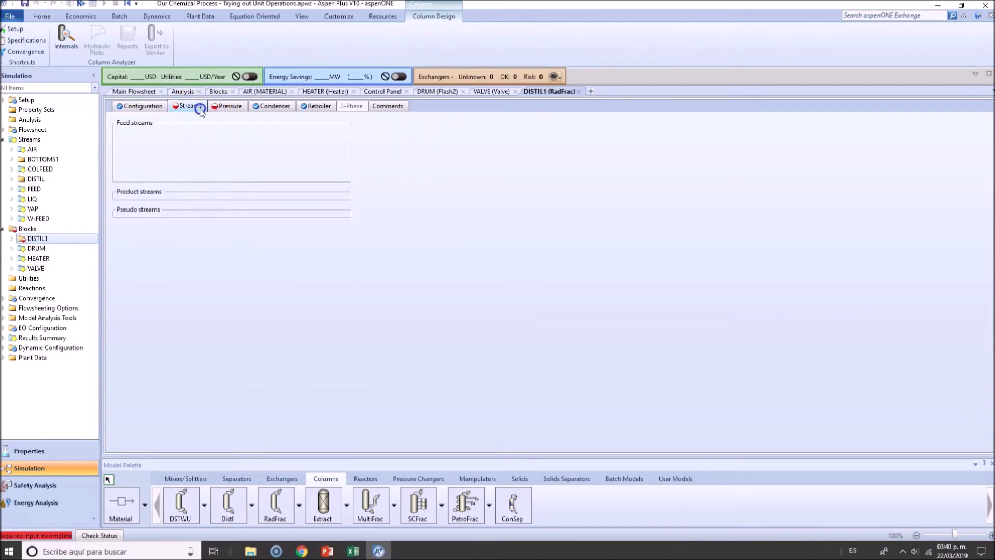
left_click(214, 147)
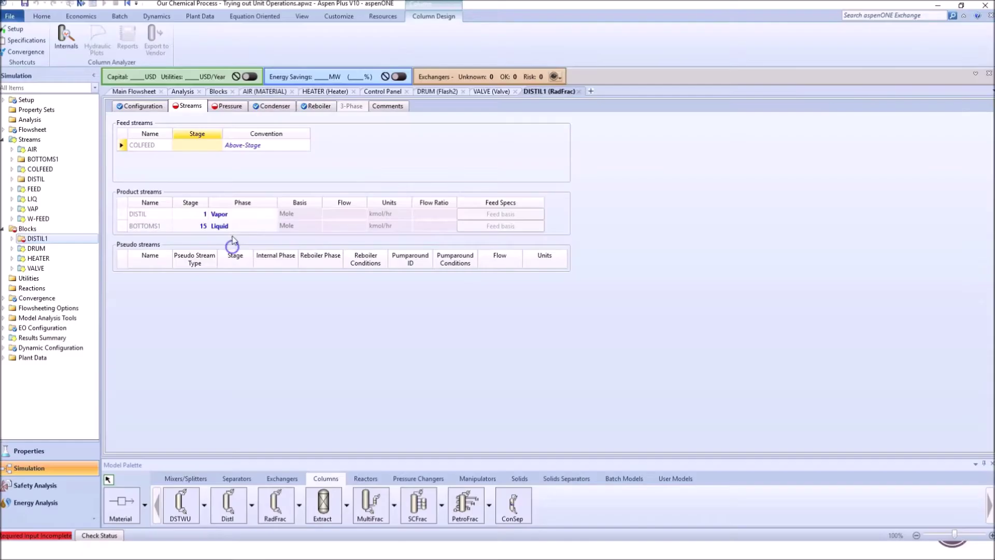
left_click(207, 145)
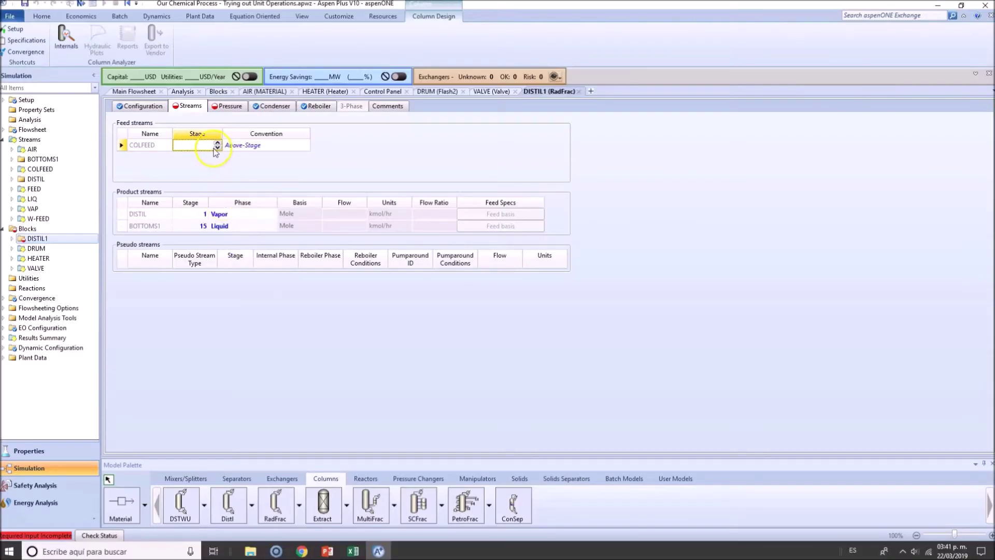
type("8")
left_click(267, 149)
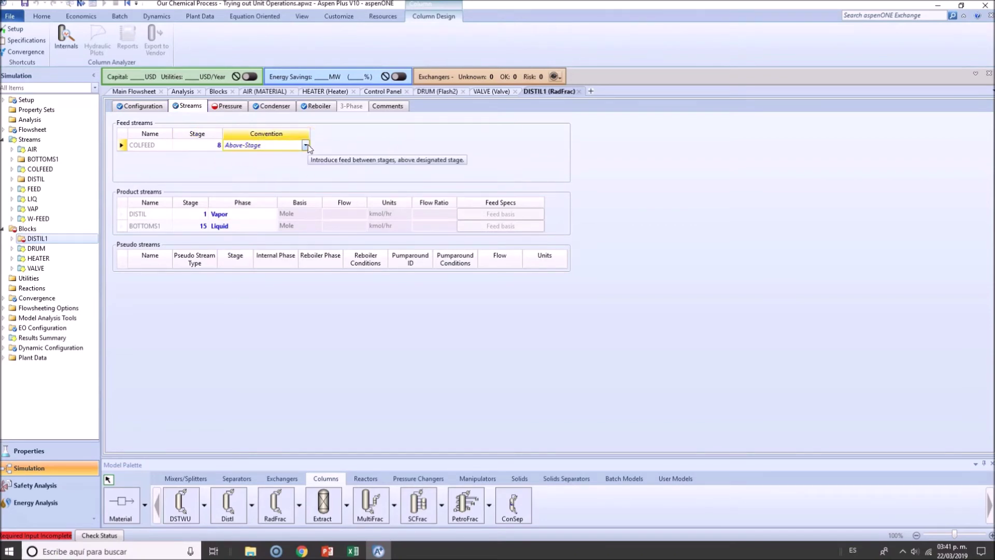
left_click(306, 145)
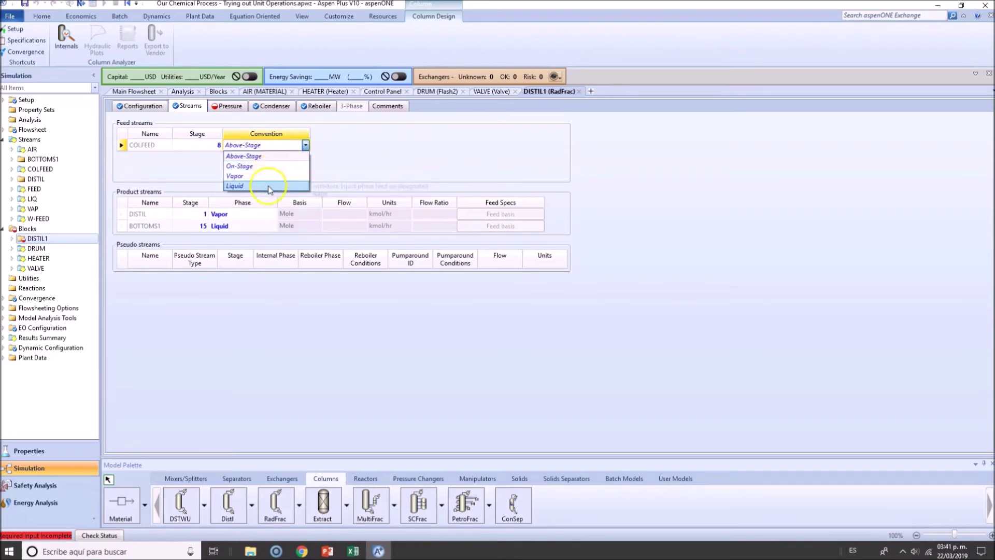
left_click(278, 159)
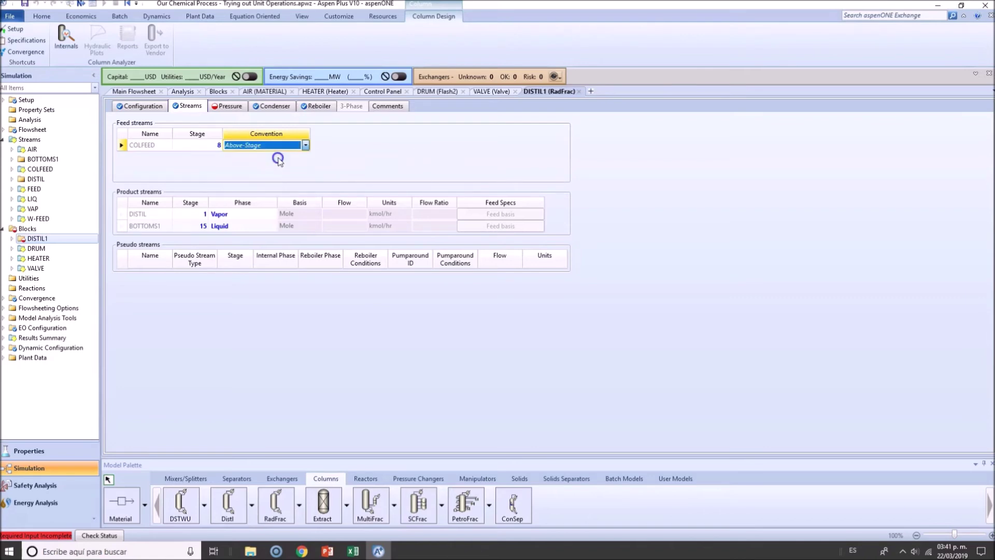
Set the column's stage 1 / condenser pressure to 1.95 bar using the Top / Bottom pressure view.
left_click(223, 104)
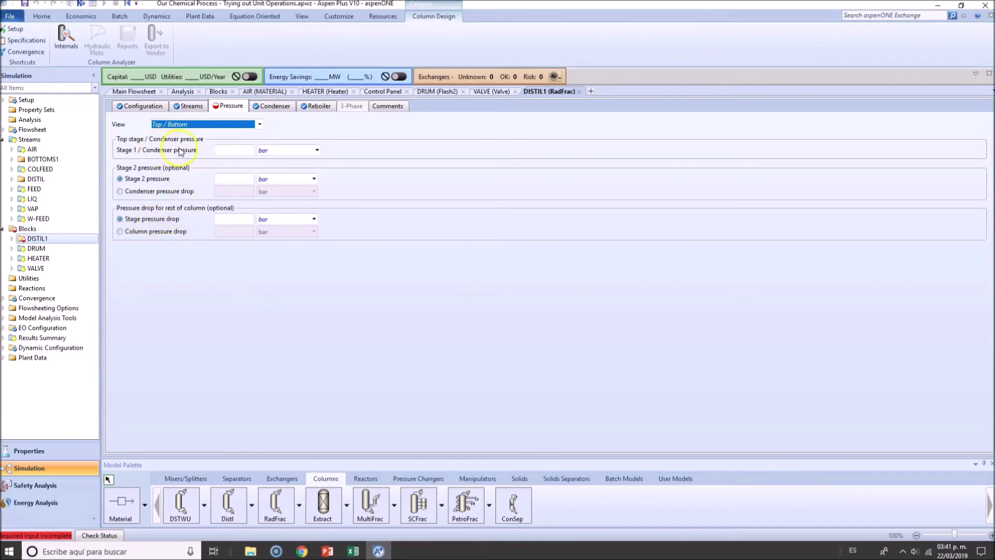
left_click(496, 200)
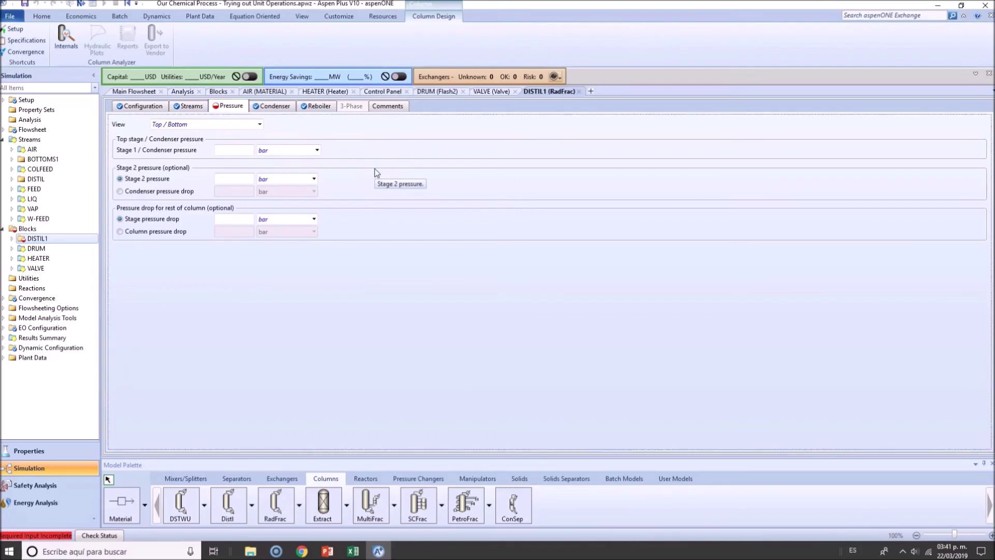
key("alt+Tab")
key("alt+Tab")
left_click(238, 150)
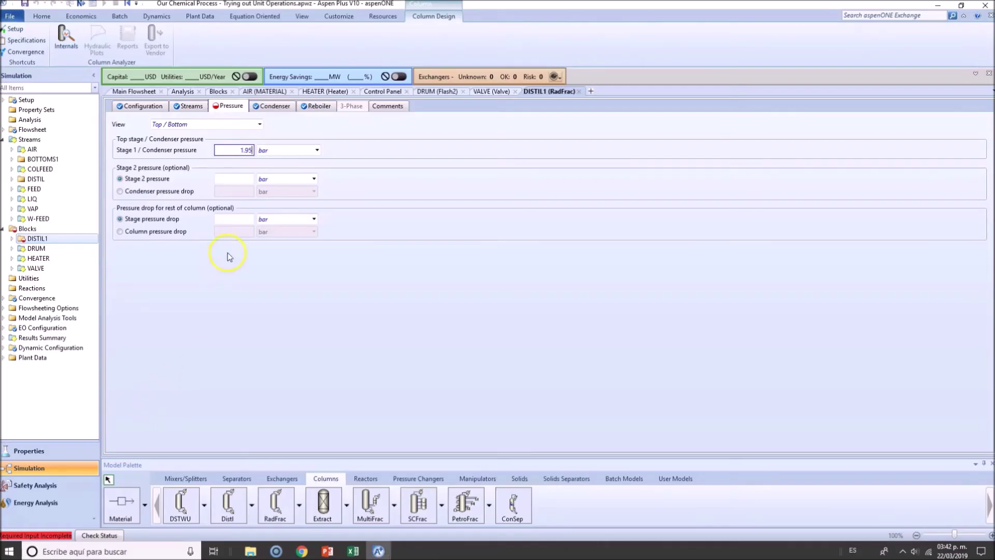
left_click(386, 189)
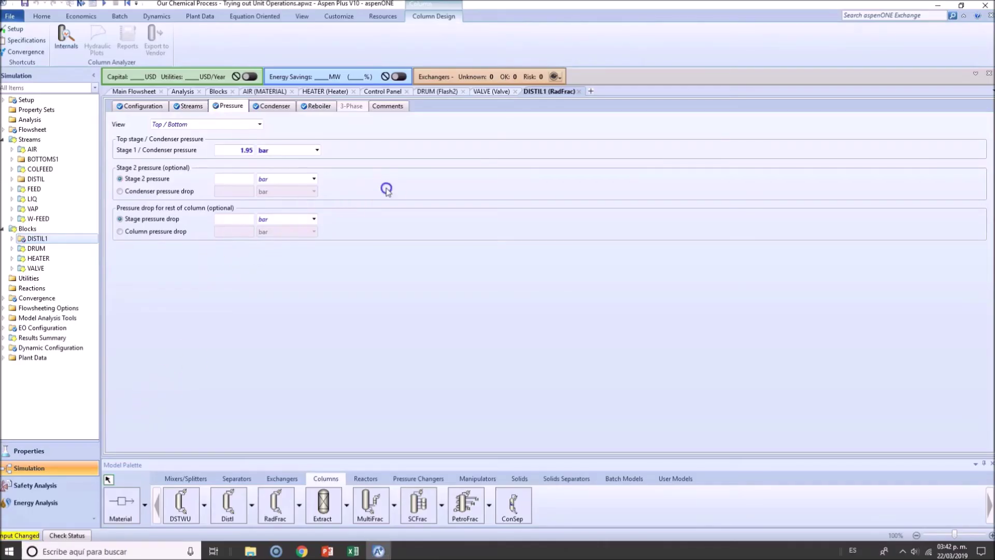
Review the optional stage 2 pressure and column pressure drop specifications, leaving them blank.
left_click(233, 178)
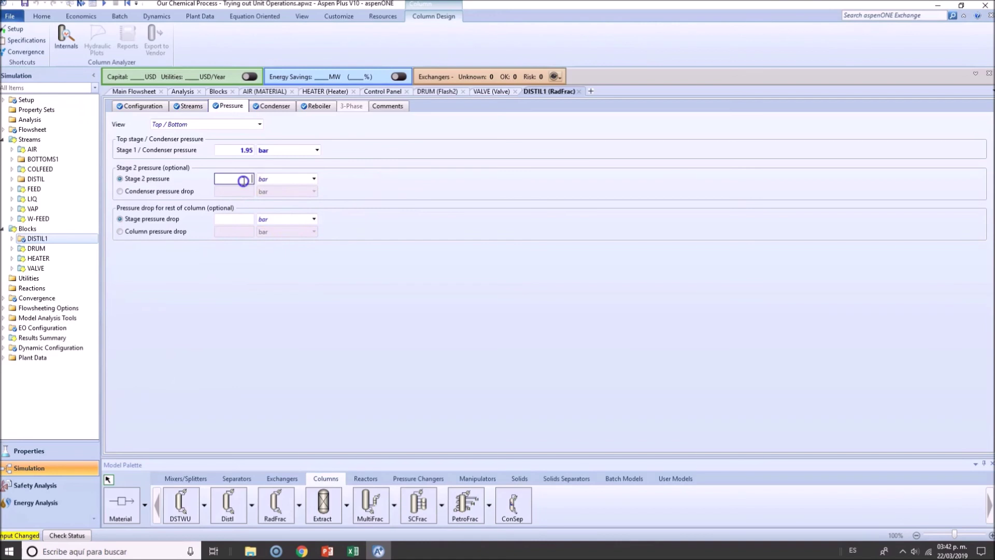
left_click(388, 219)
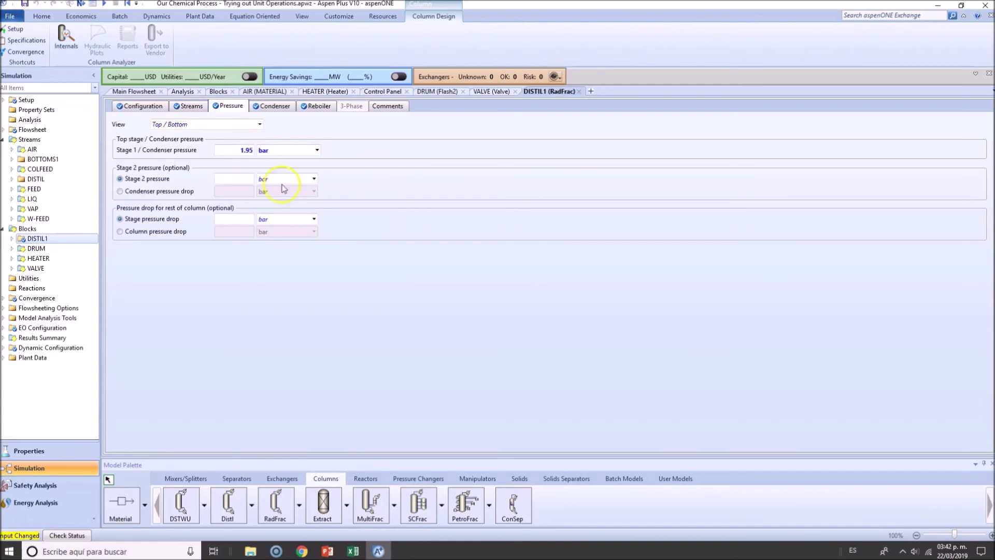
left_click(222, 192)
left_click(119, 219)
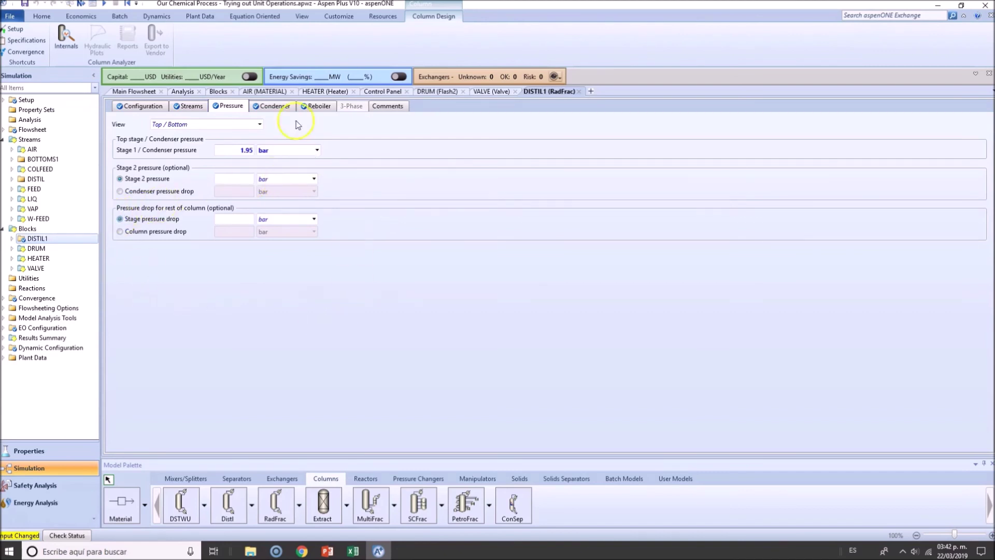
Review the condenser's subcooling and utility specifications and the reboiler options without entering any values.
left_click(274, 105)
left_click(236, 176)
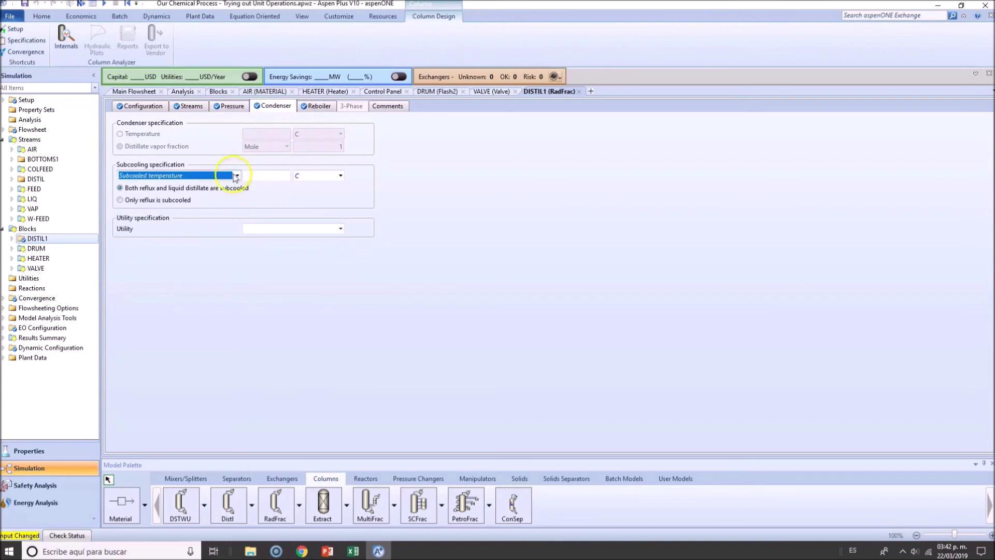
left_click(266, 177)
left_click(262, 230)
left_click(384, 197)
left_click(353, 130)
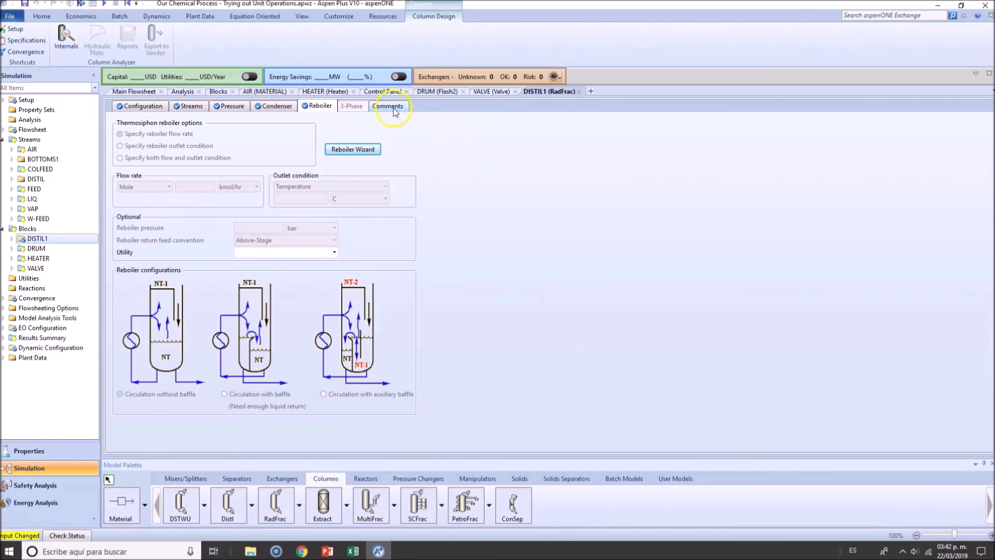
Return to the main flowsheet and run the simulation with the completed column inputs.
left_click(4, 228)
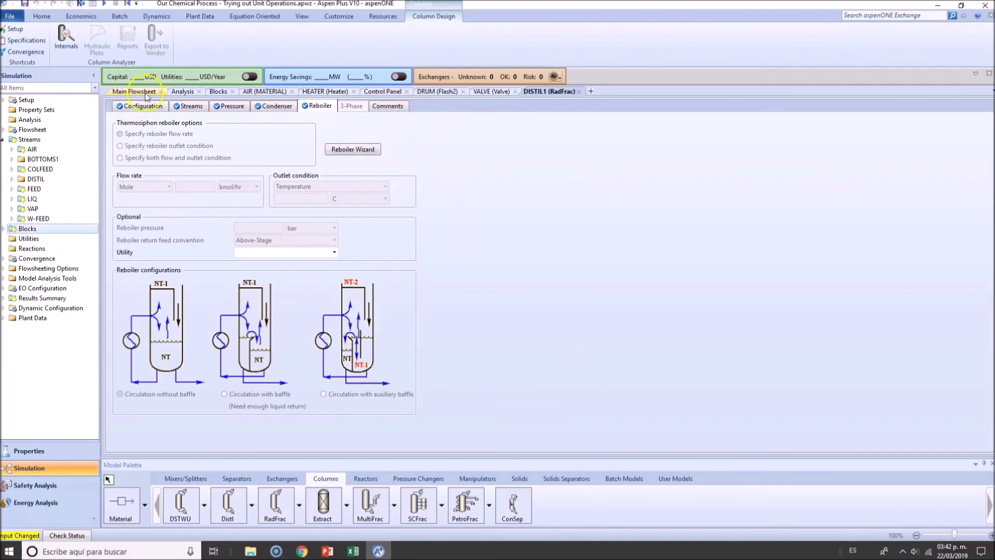
left_click(144, 91)
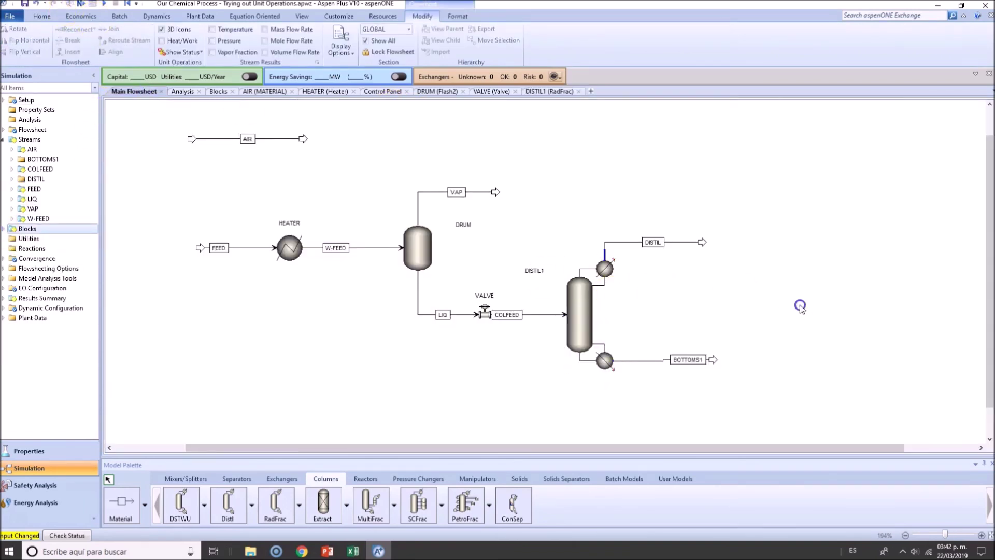
left_click(650, 289)
left_click(80, 4)
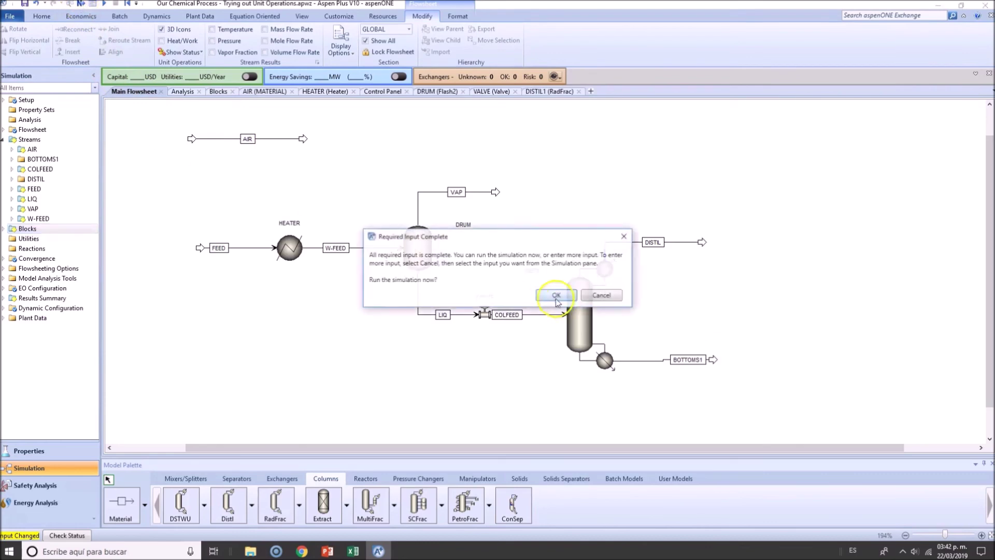
left_click(612, 294)
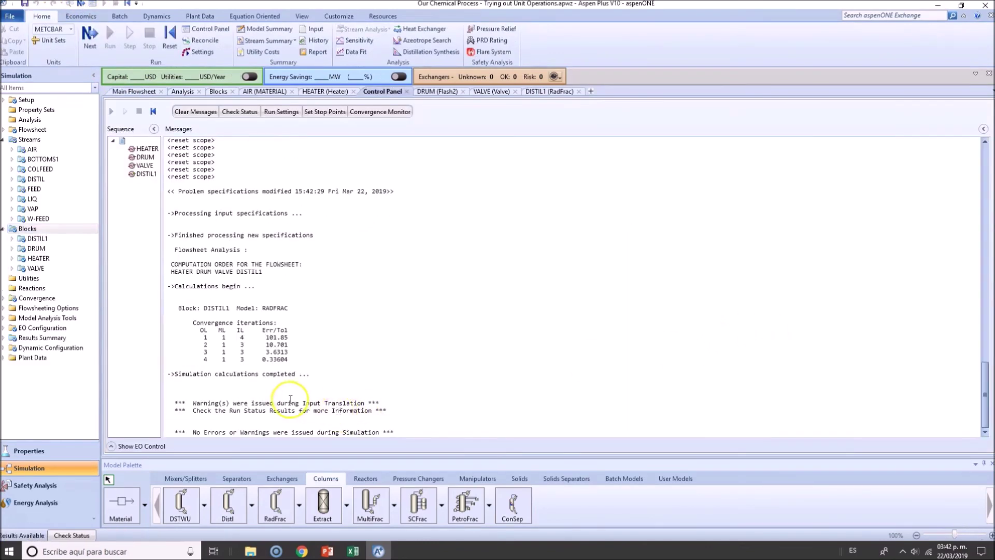
Check the run messages for DISTIL1's convergence iterations and any errors or warnings, and return to the main flowsheet.
triple_click(209, 412)
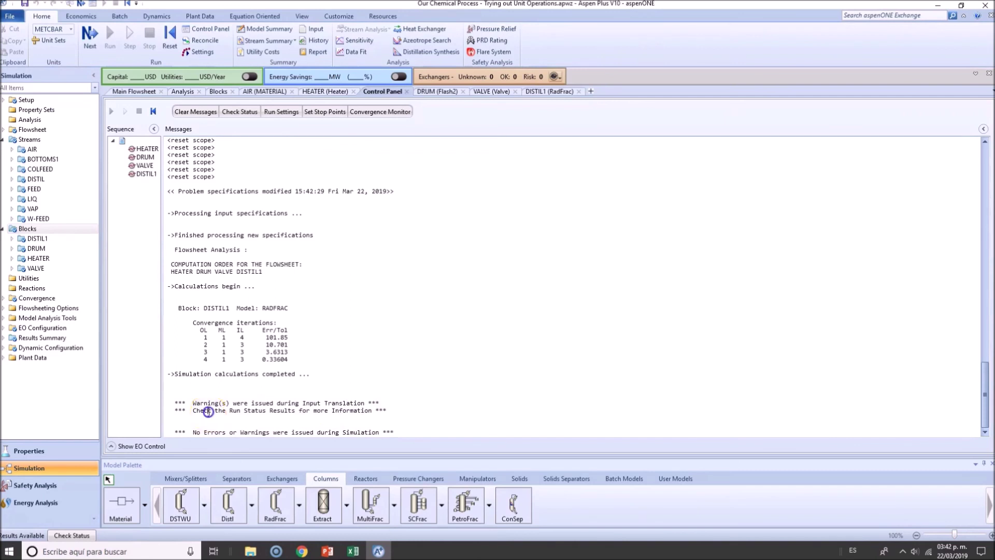
left_click(292, 403)
left_click(211, 430)
key("ctrl+a")
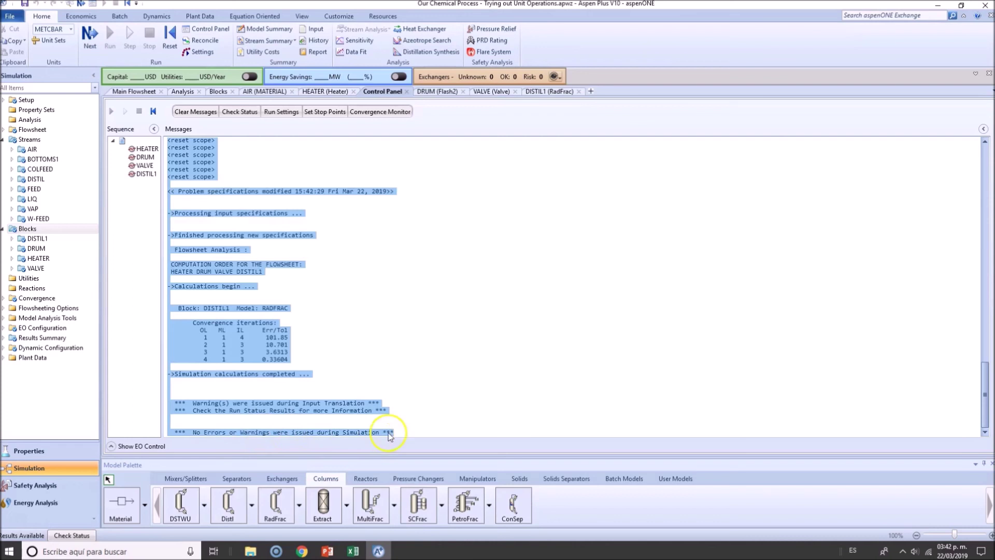
left_click(134, 91)
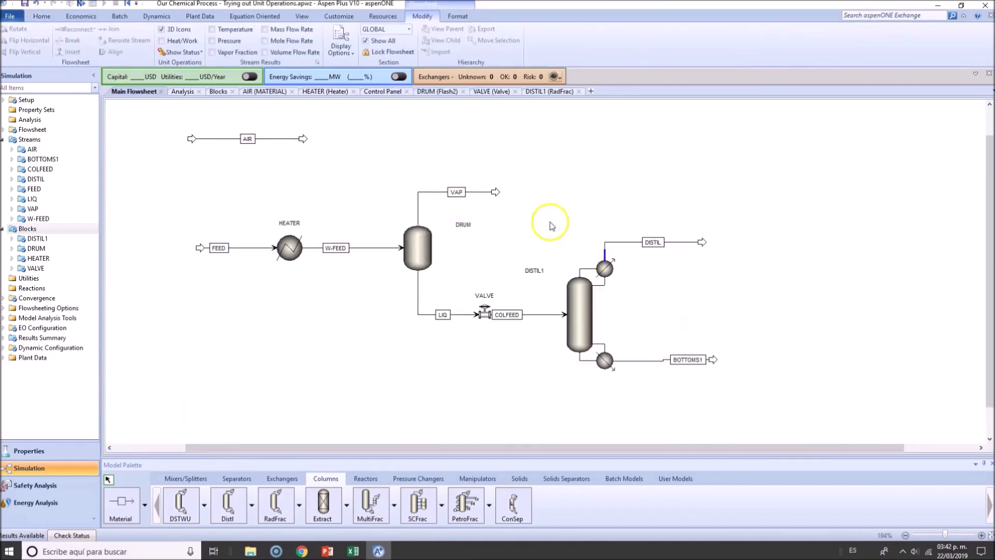